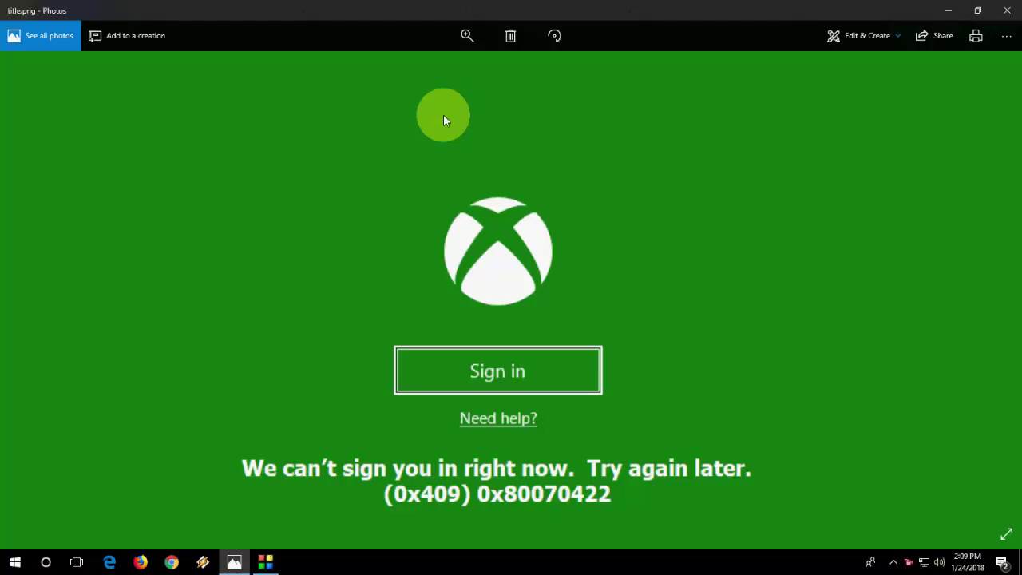
# Close the title image and open the Services console.
pyautogui.click(1007, 11)
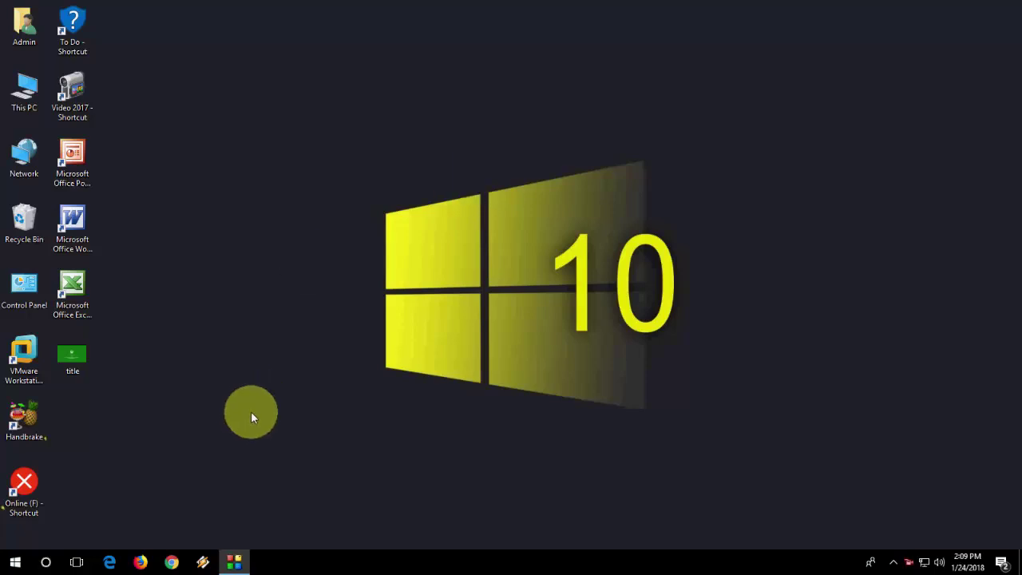
pyautogui.click(8, 562)
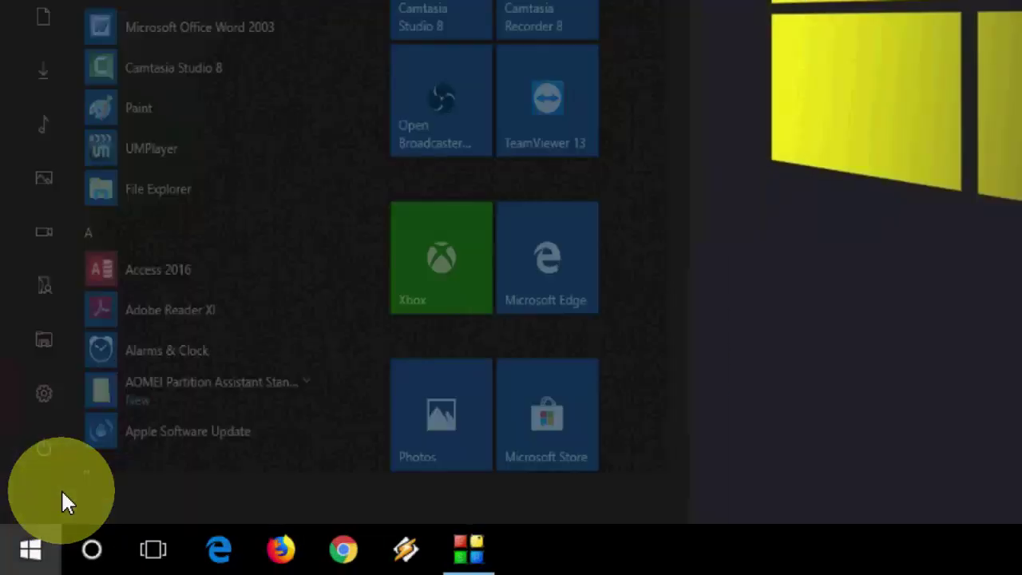
pyautogui.write('services')
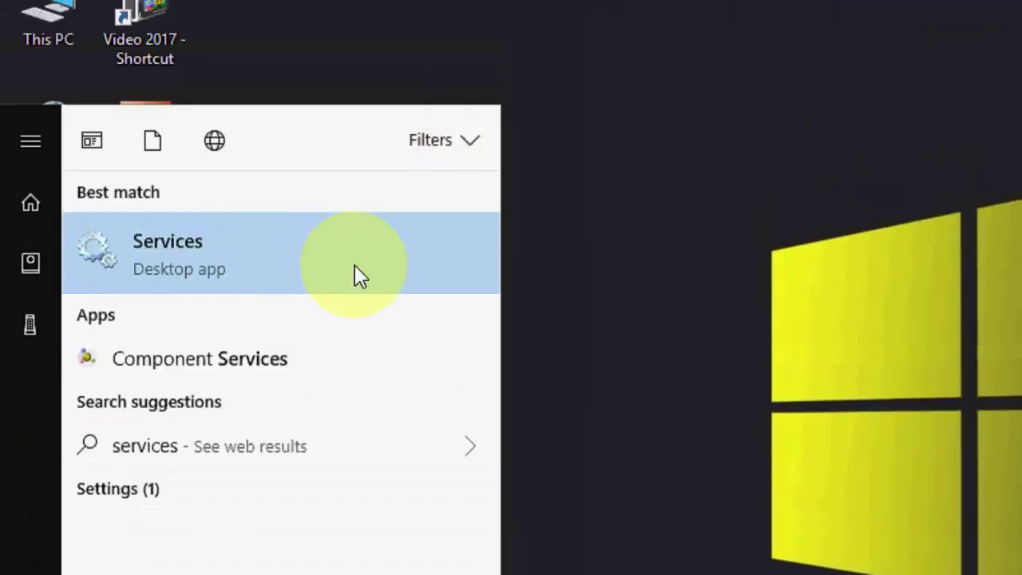
pyautogui.click(358, 276)
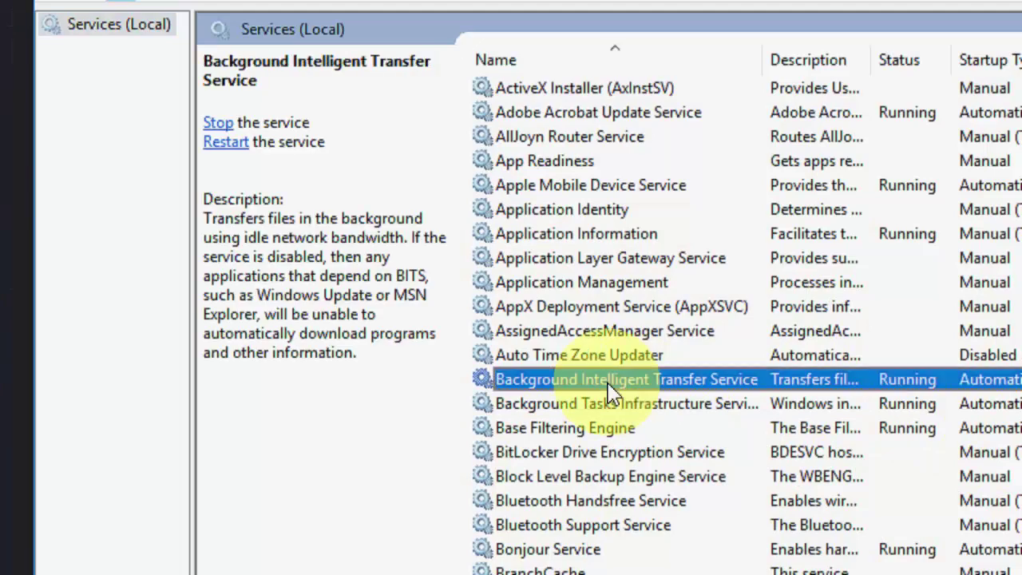
# Set the startup type of the Windows Update service to Automatic.
pyautogui.write('win')
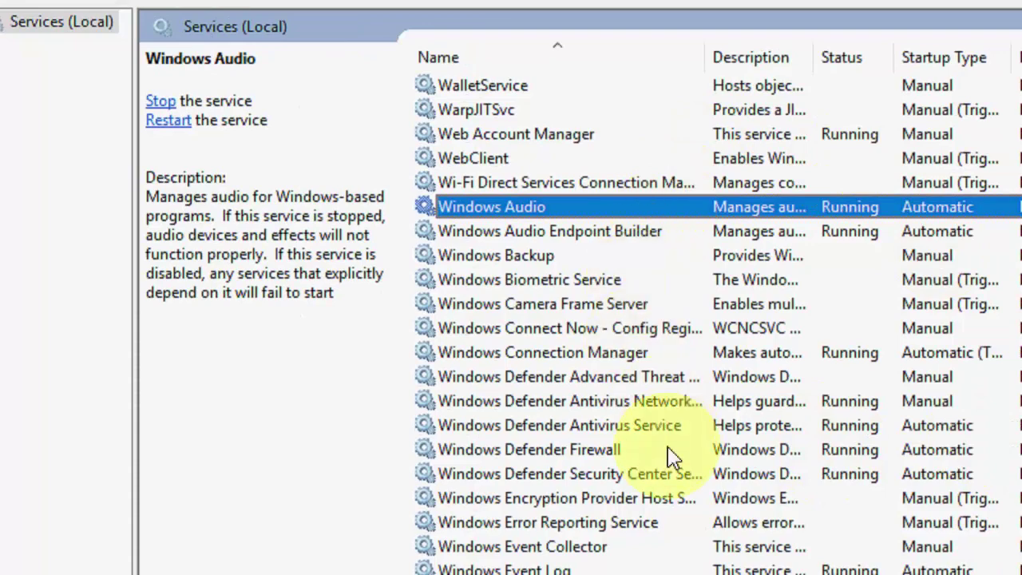
pyautogui.scroll(-3, 671, 456)
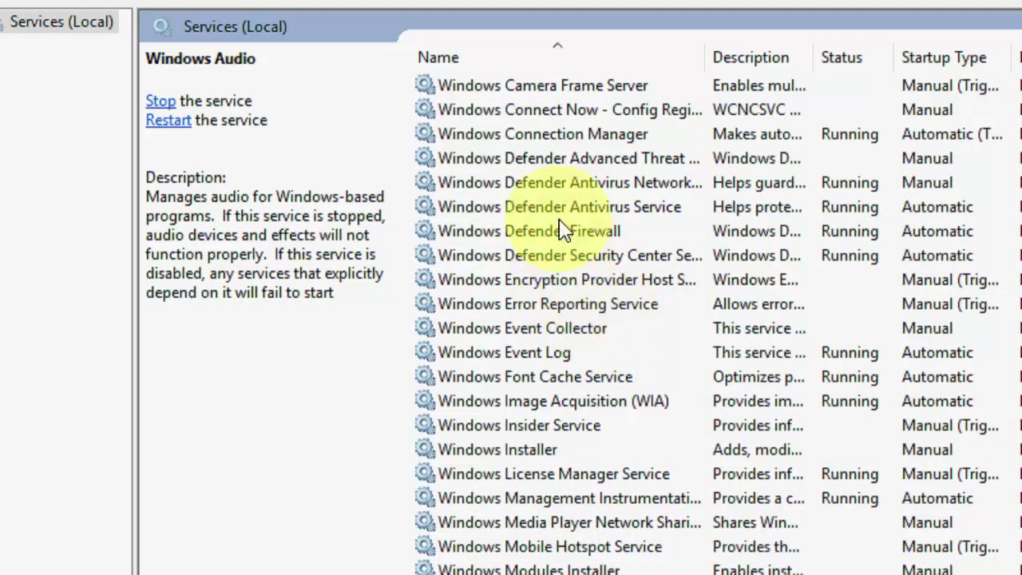
pyautogui.click(563, 231)
pyautogui.scroll(-5, 559, 231)
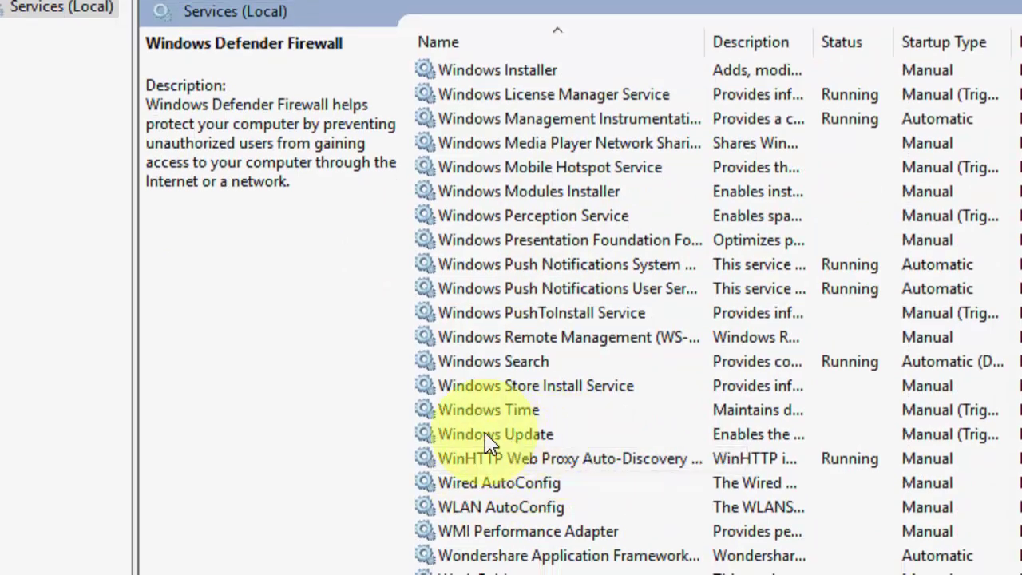
pyautogui.doubleClick(496, 441)
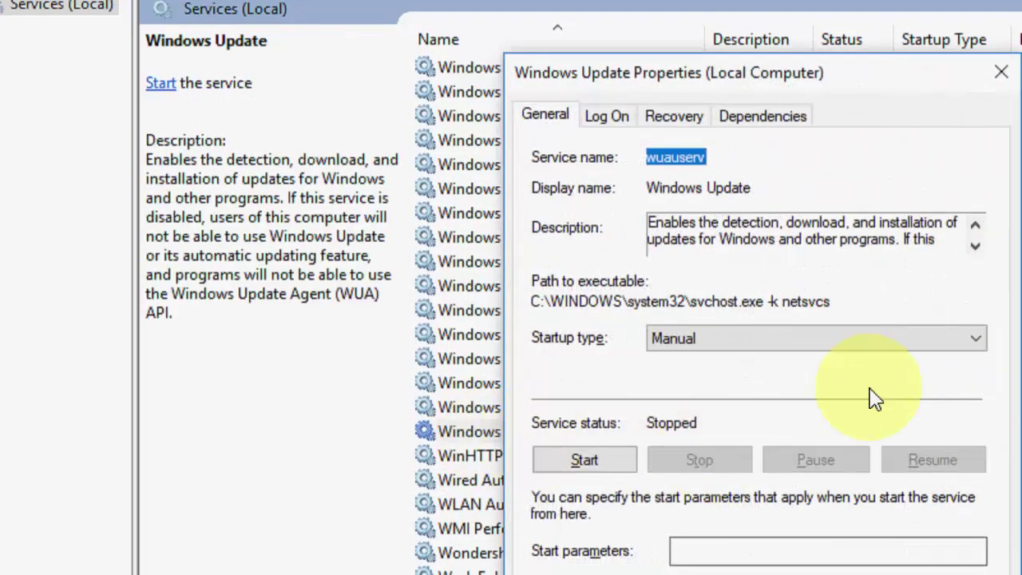
pyautogui.click(834, 341)
pyautogui.click(763, 374)
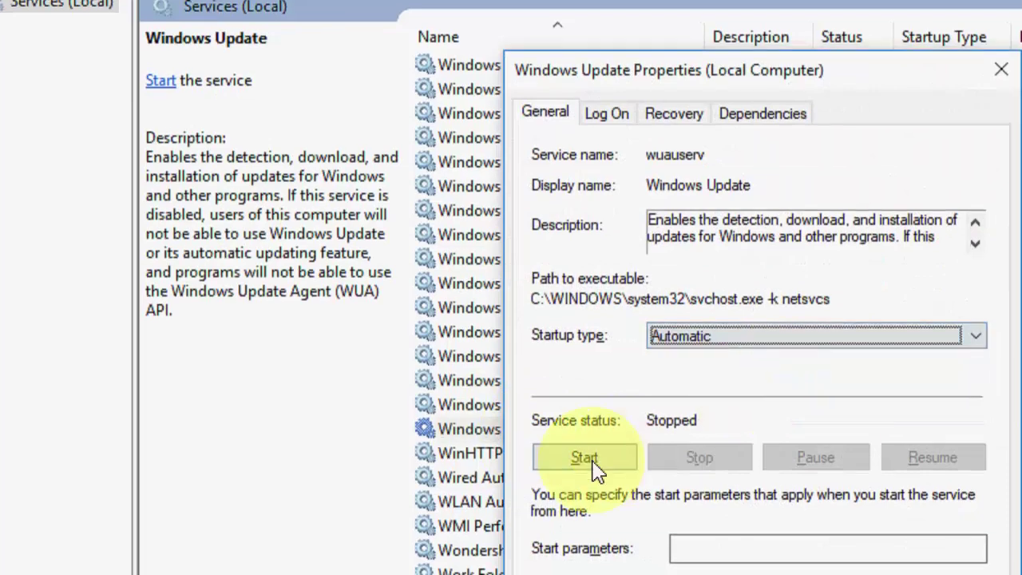
# Start the Windows Update service and save its property changes.
pyautogui.click(585, 445)
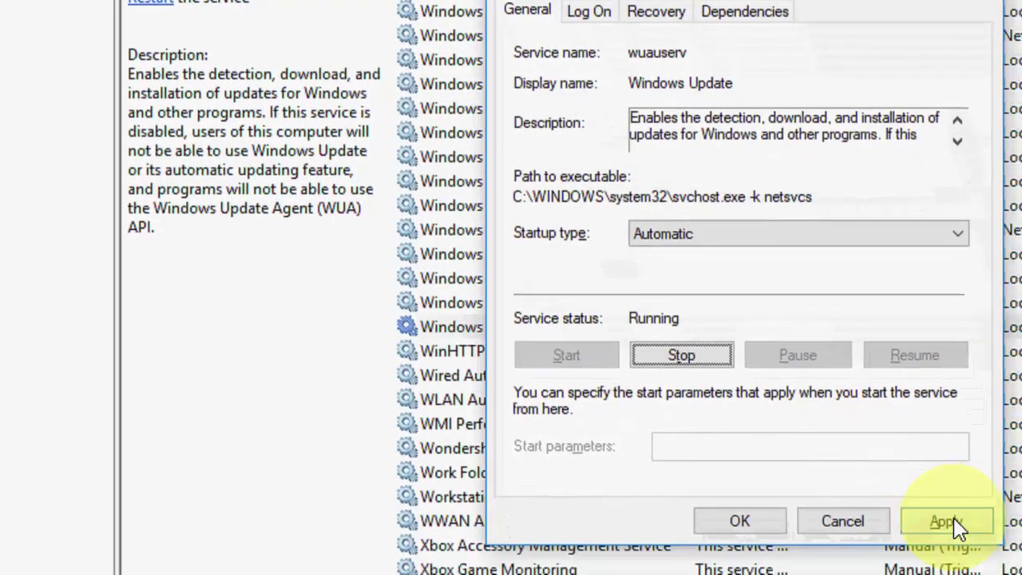
pyautogui.click(966, 570)
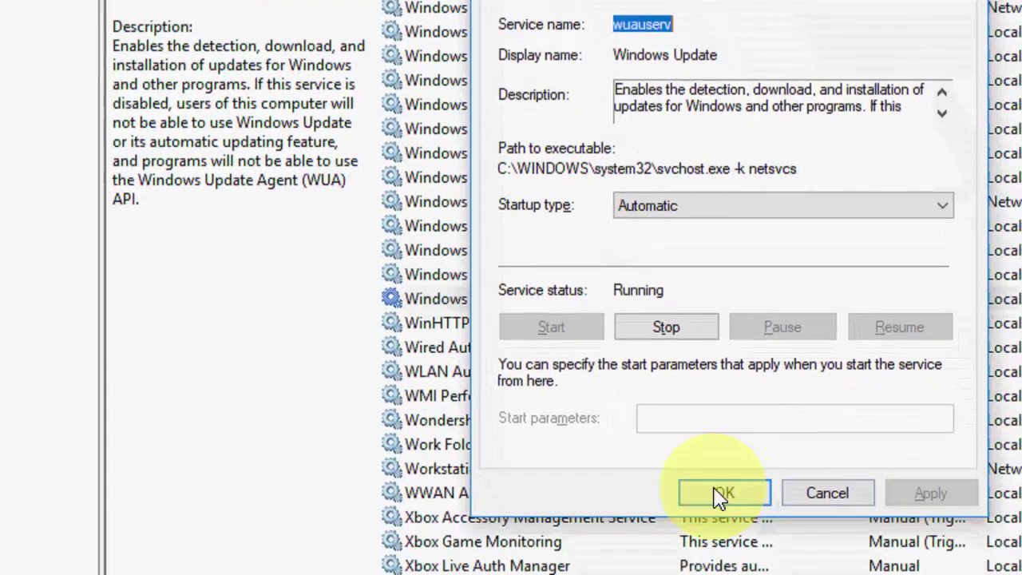
pyautogui.click(751, 570)
# Close the Services console and return to the desktop.
pyautogui.rightClick(472, 287)
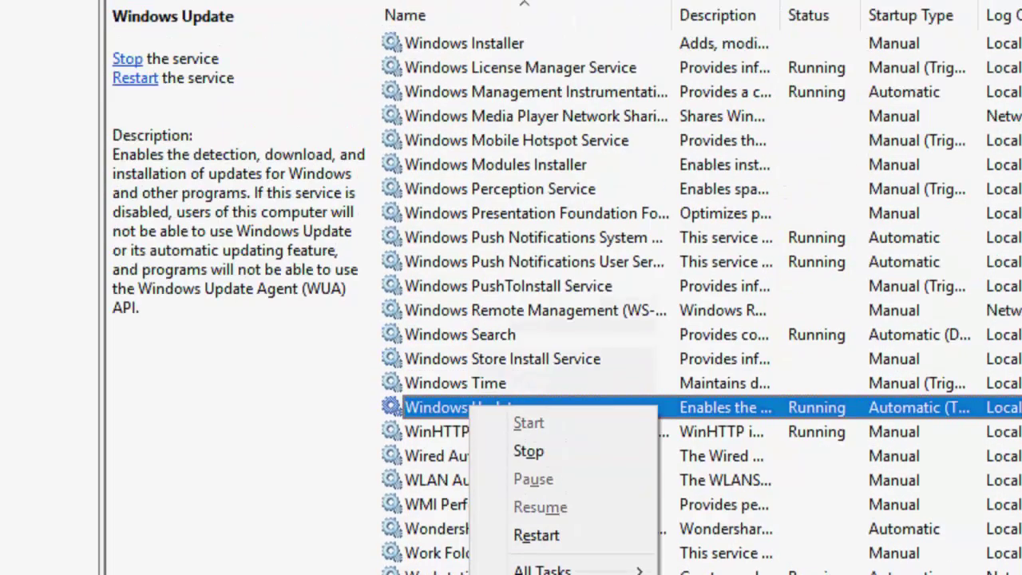
pyautogui.click(701, 0)
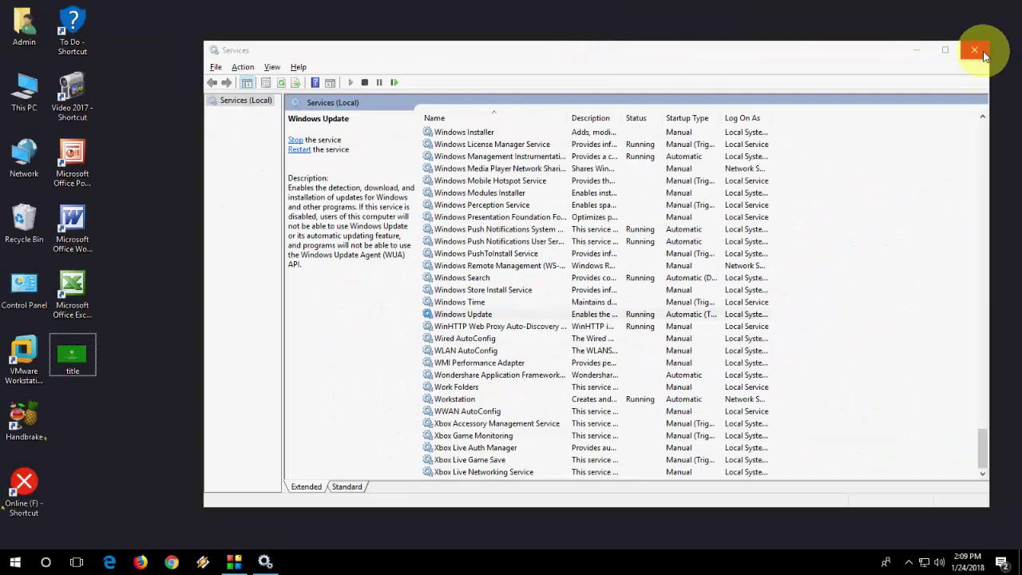
pyautogui.click(984, 52)
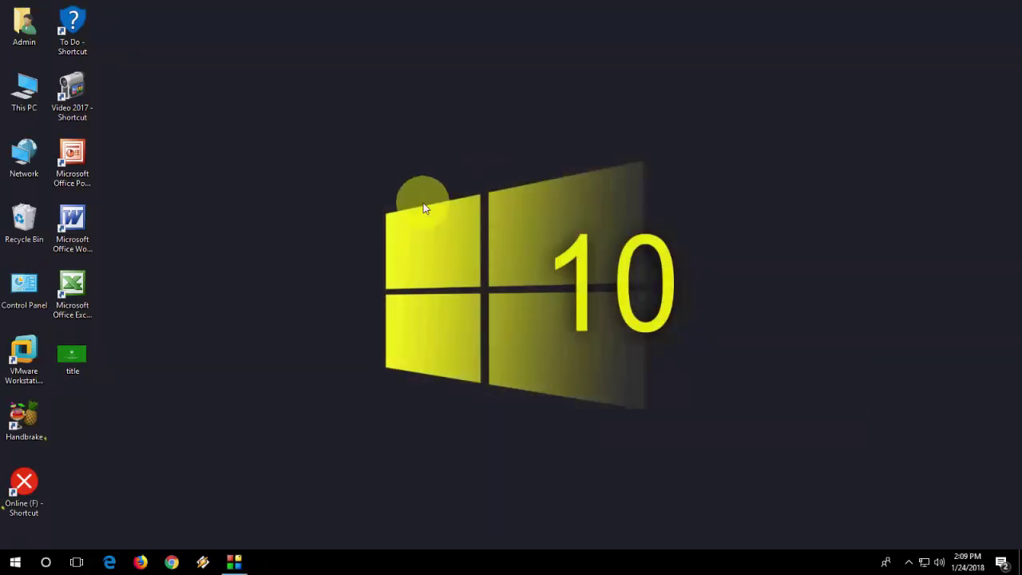
pyautogui.rightClick(331, 171)
pyautogui.click(350, 209)
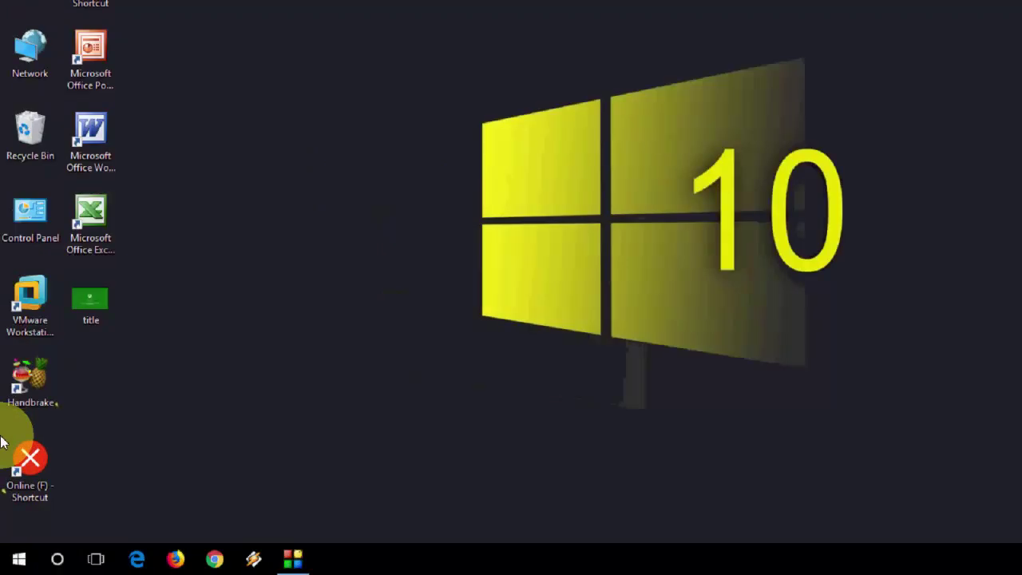
# Open System Configuration and display its list of services.
pyautogui.press('super')
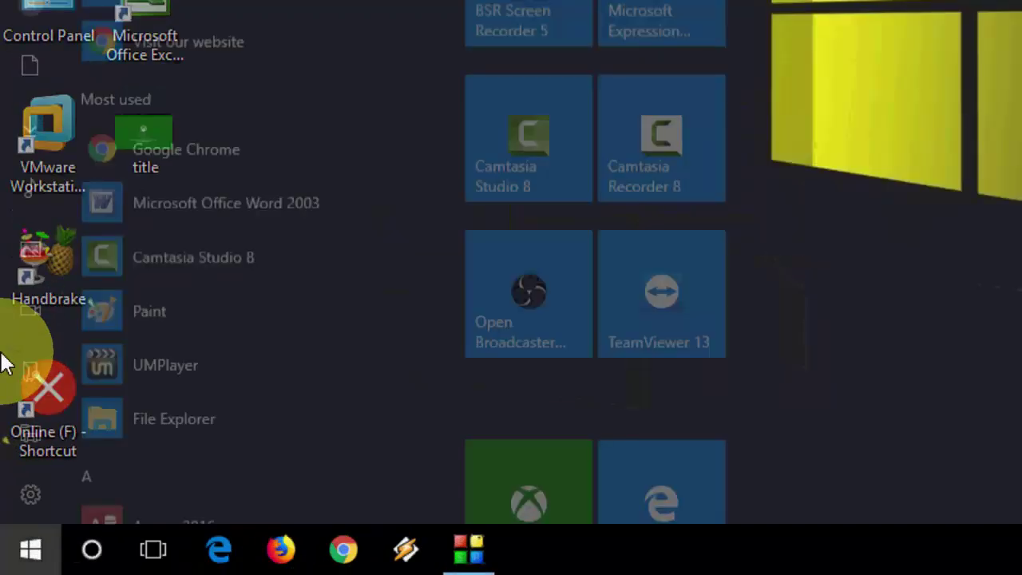
pyautogui.write('system configuration')
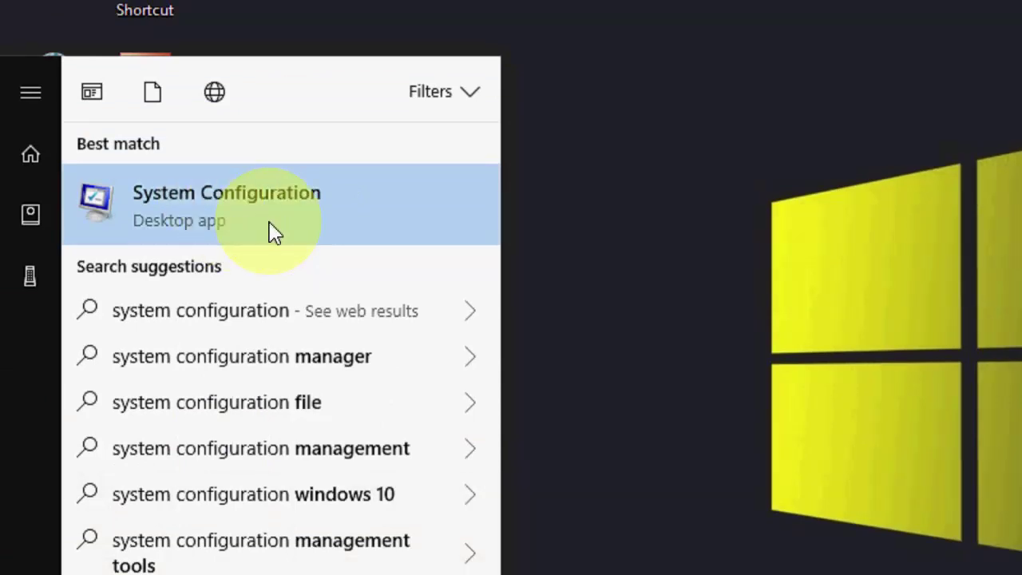
pyautogui.click(272, 230)
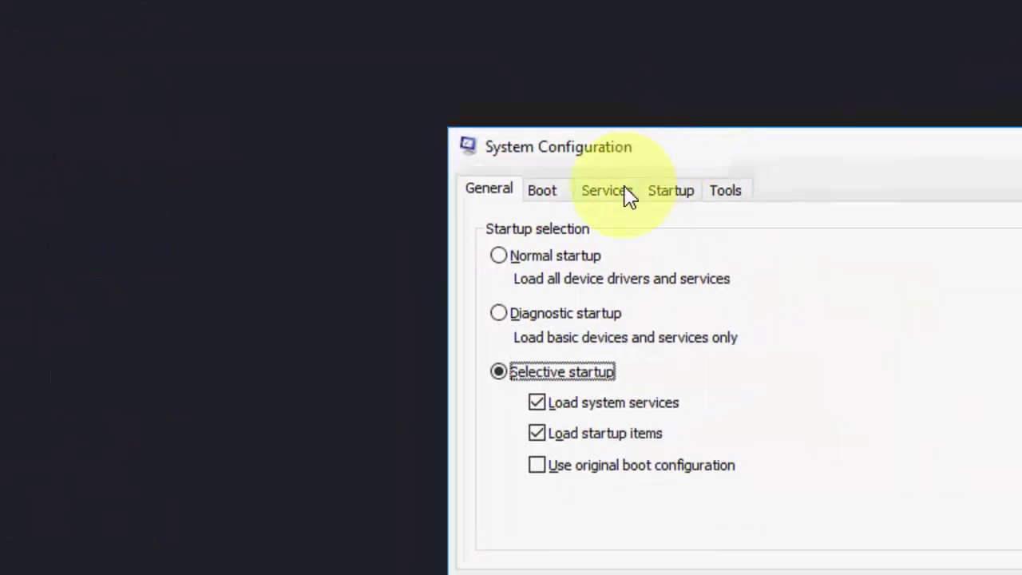
pyautogui.click(625, 197)
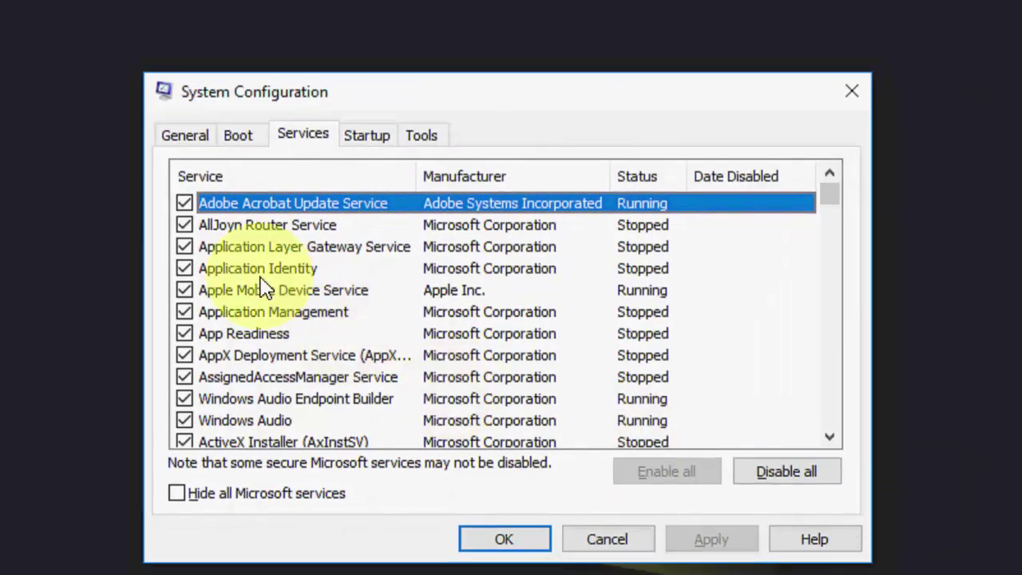
# Check in the System Configuration services list whether the Xbox services are enabled.
pyautogui.moveTo(831, 197); pyautogui.dragTo(833, 431)
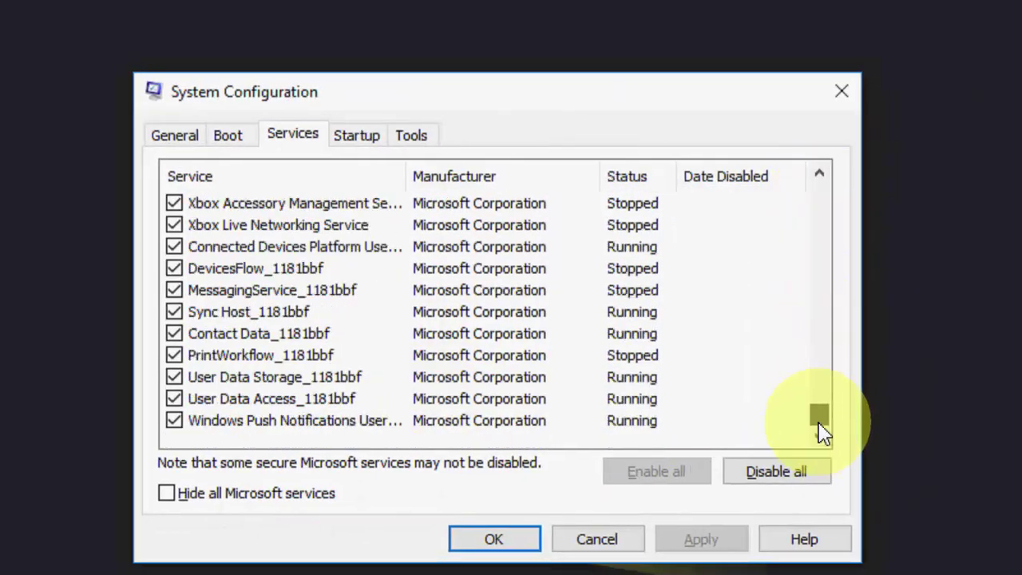
pyautogui.scroll(1, 223, 304)
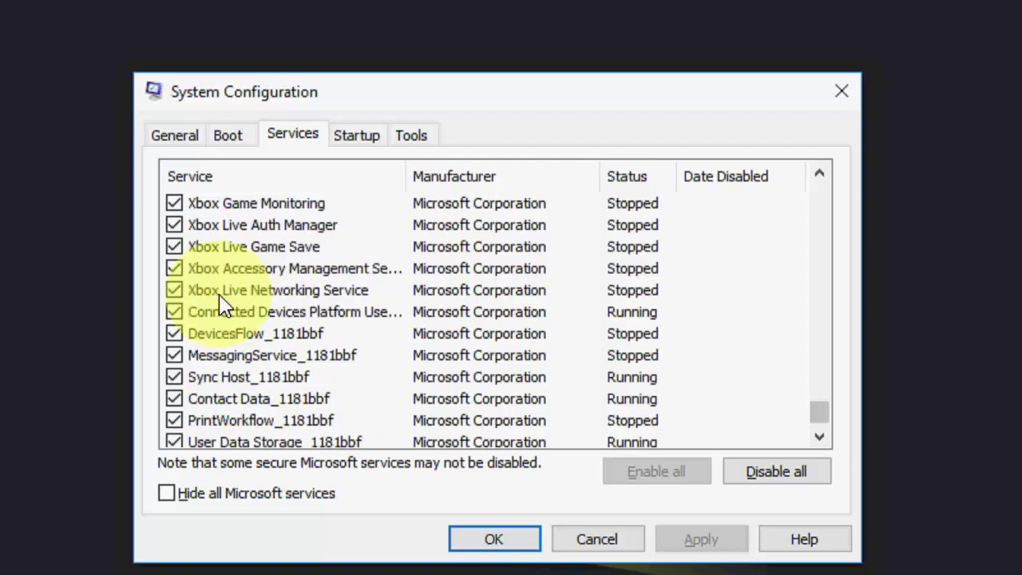
pyautogui.scroll(1, 224, 303)
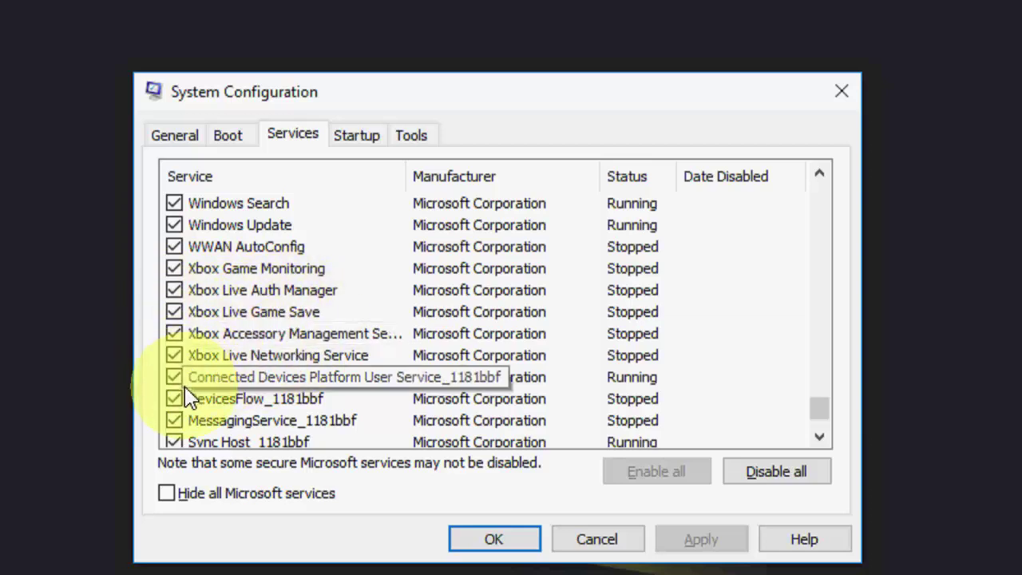
pyautogui.click(174, 272)
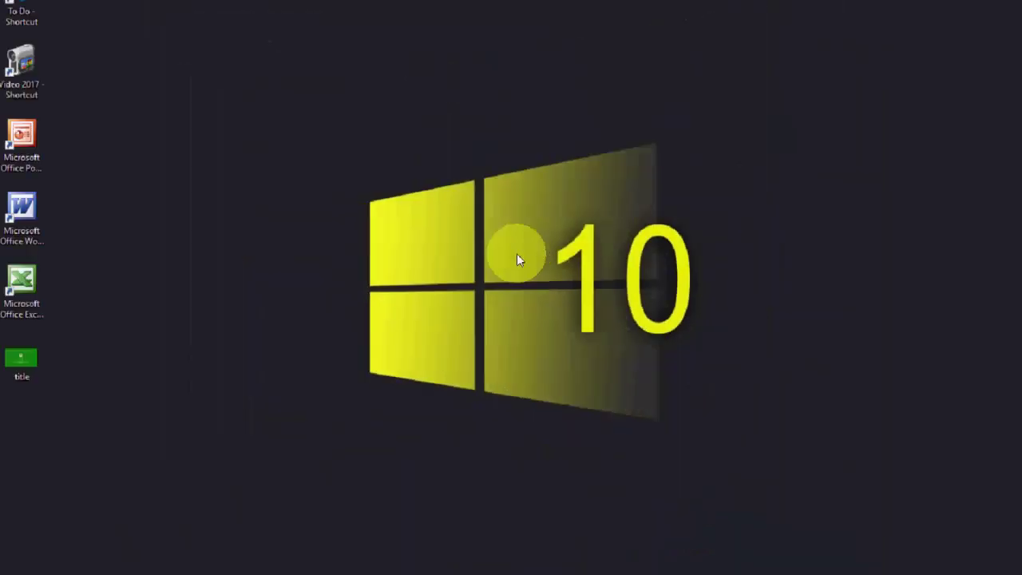
# Reopen the Services console and go to the Xbox services in the list.
pyautogui.rightClick(341, 165)
pyautogui.click(349, 199)
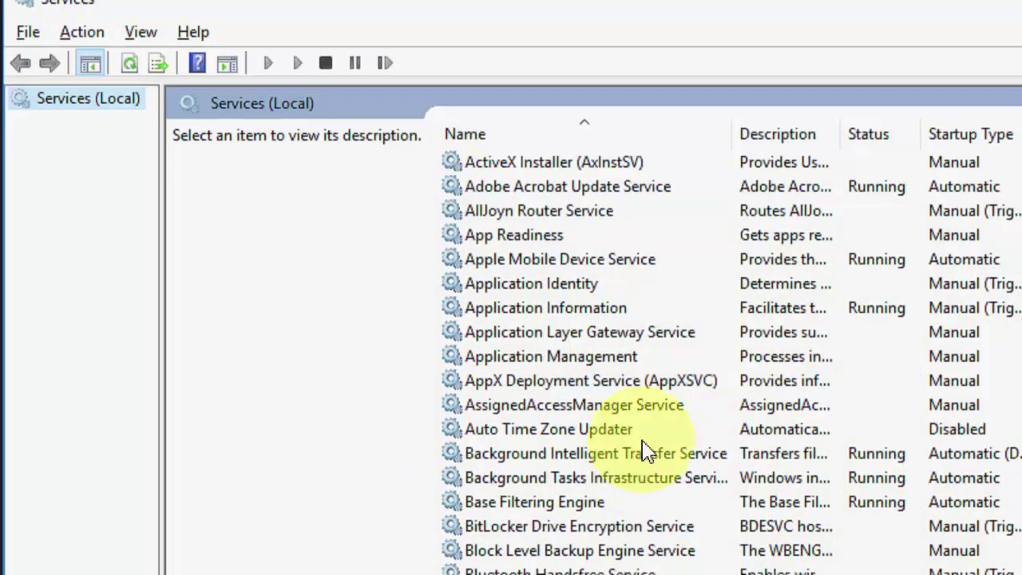
pyautogui.click(643, 438)
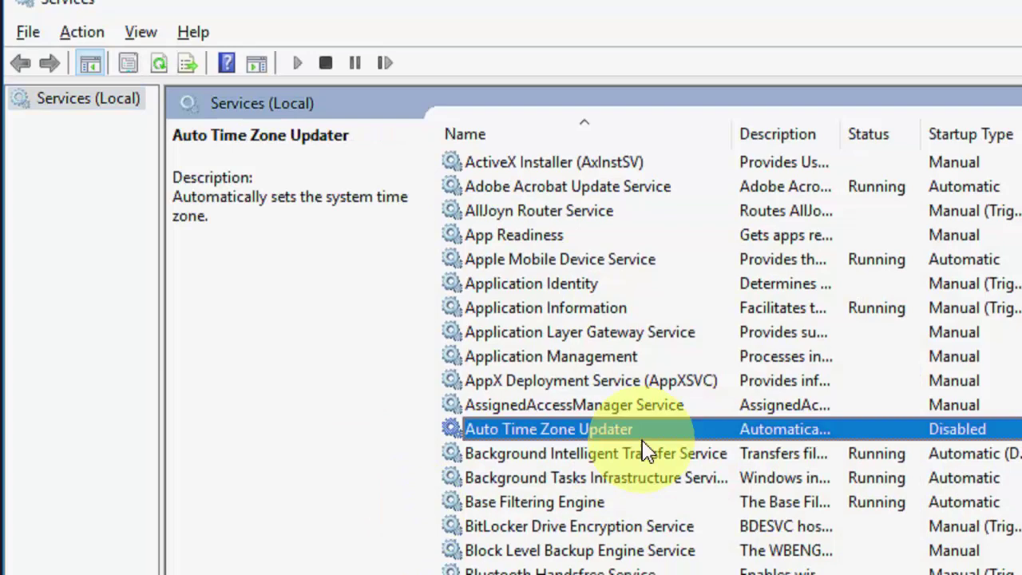
pyautogui.press('x')
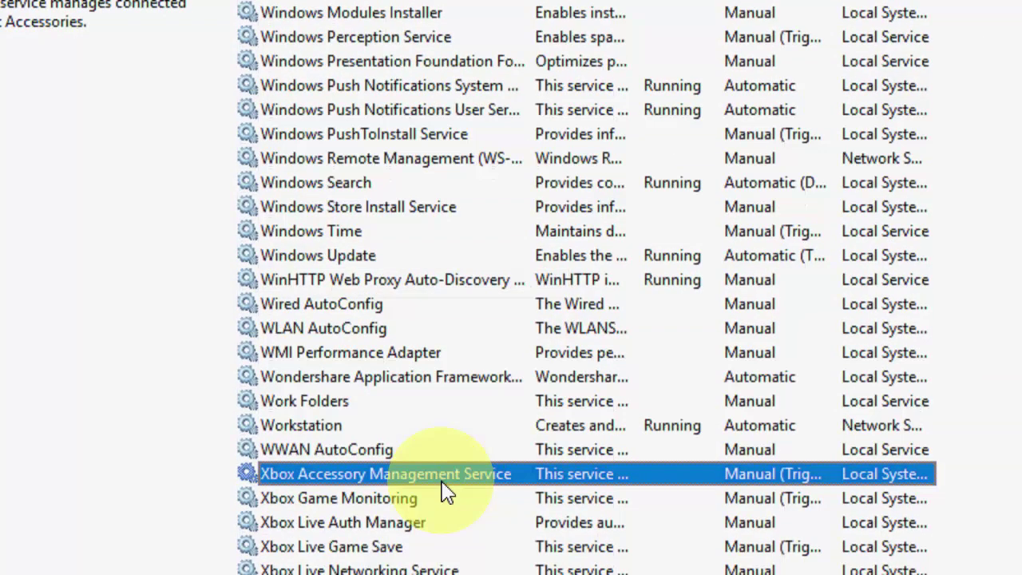
pyautogui.rightClick(442, 479)
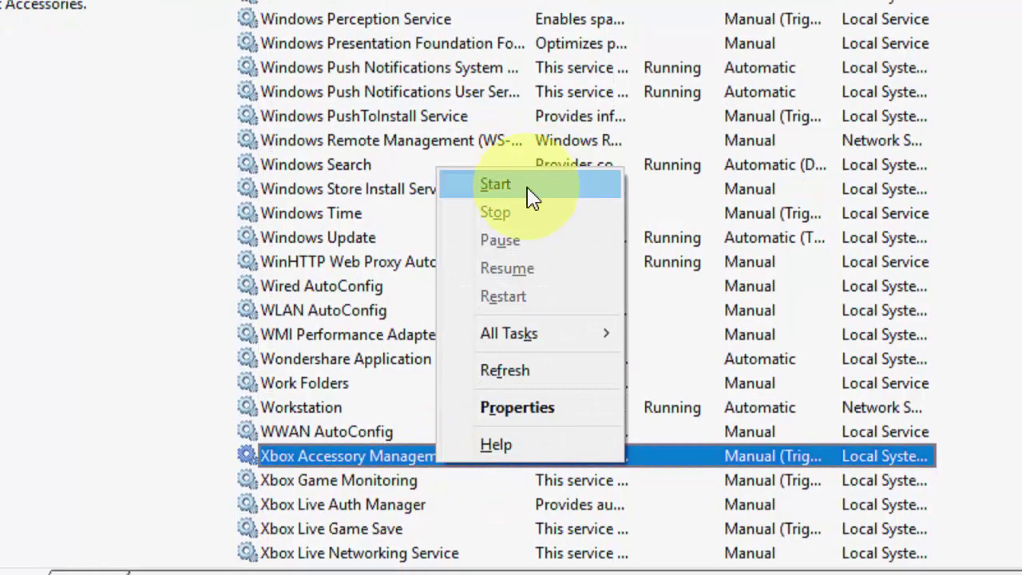
pyautogui.click(296, 463)
pyautogui.click(264, 481)
pyautogui.rightClick(308, 483)
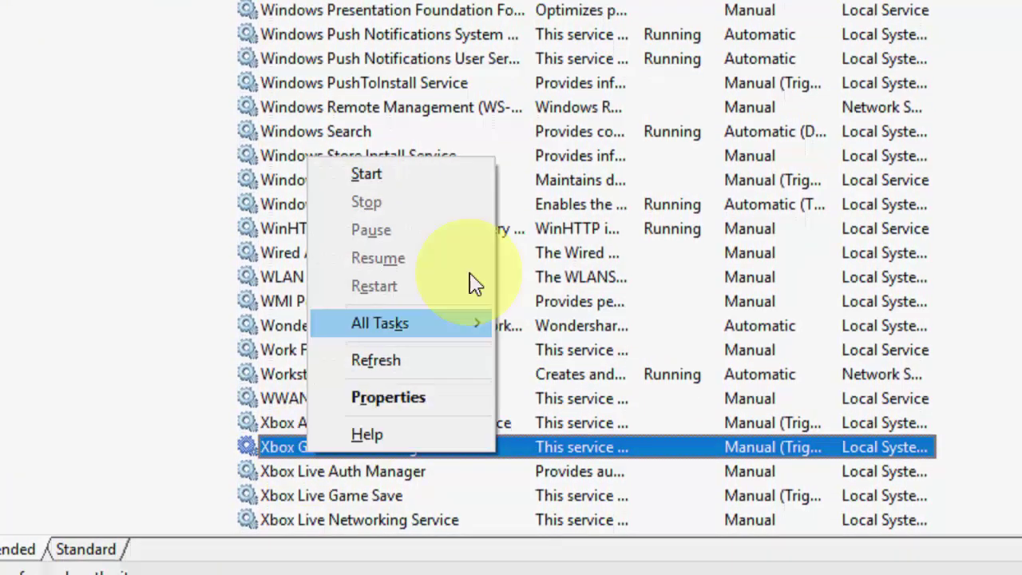
pyautogui.click(318, 378)
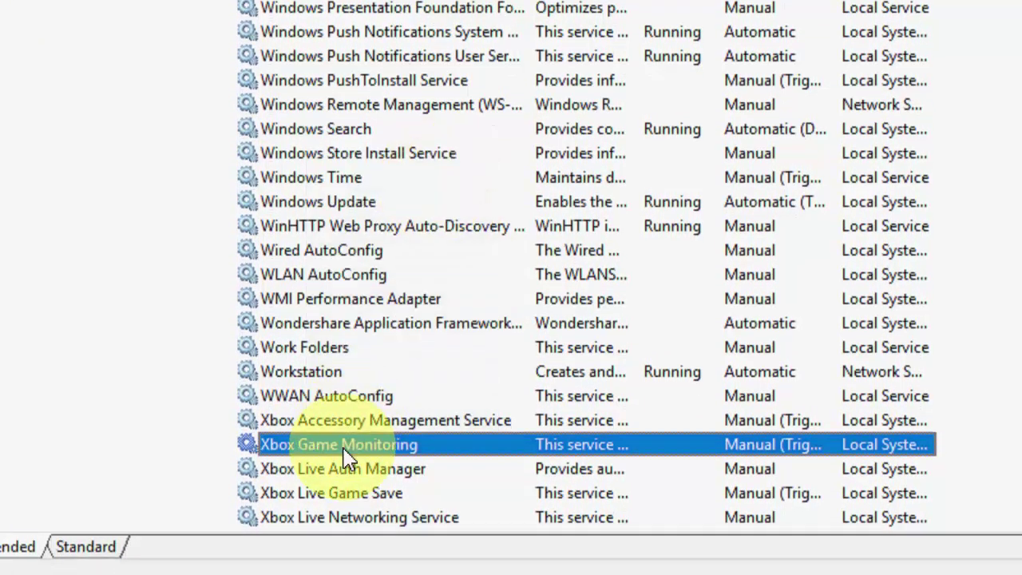
# Try to set the startup type of the Xbox Game Monitoring service to Automatic.
pyautogui.doubleClick(347, 458)
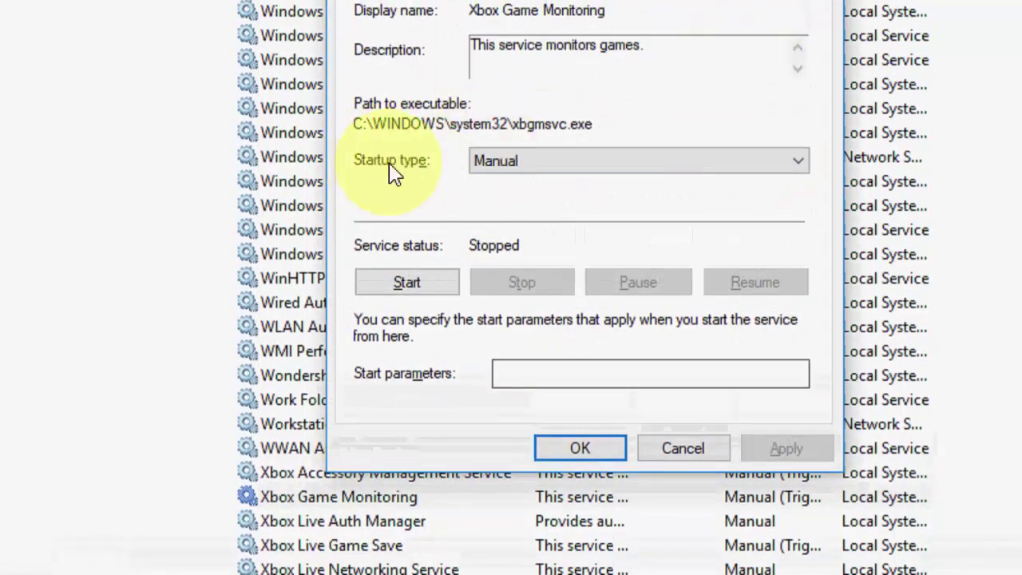
pyautogui.click(563, 162)
pyautogui.click(554, 211)
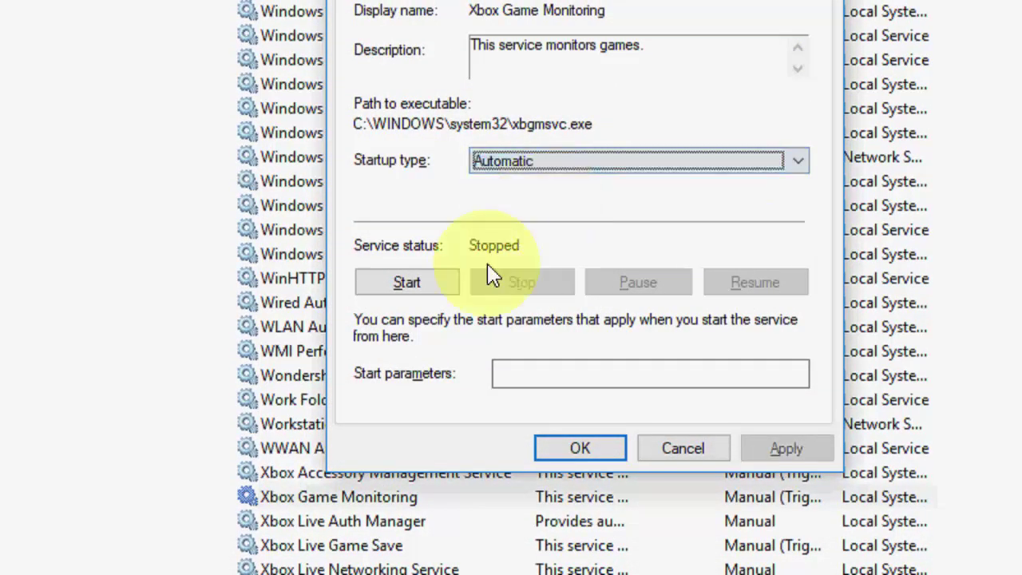
pyautogui.click(599, 437)
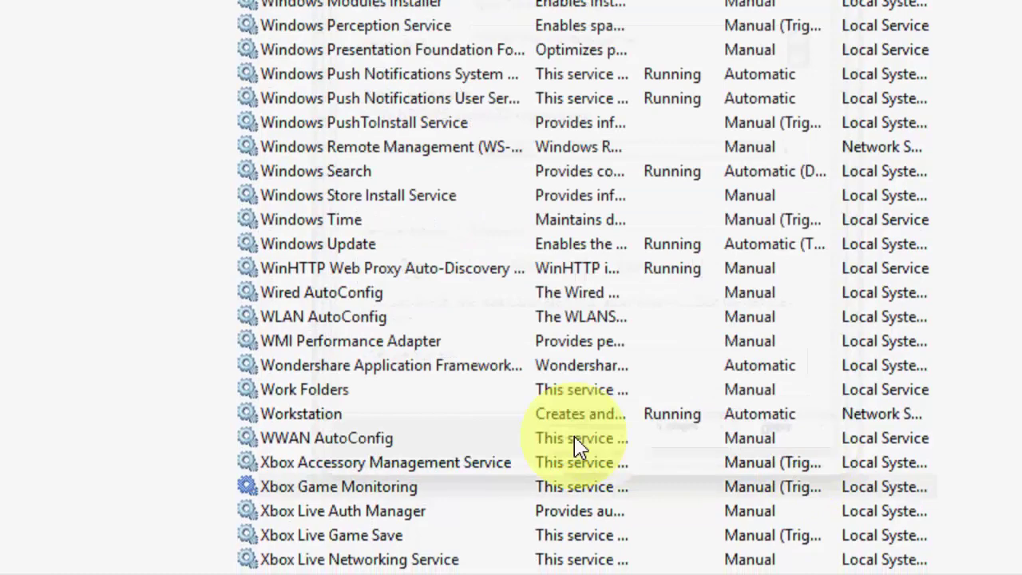
pyautogui.click(579, 461)
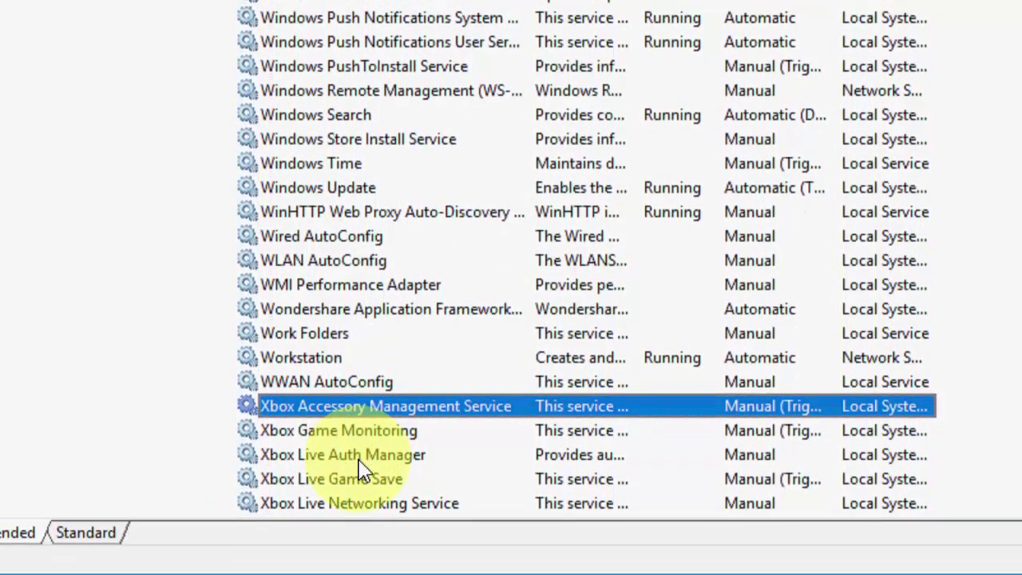
# Try to set the startup type of the Xbox Live Auth Manager service to Automatic.
pyautogui.doubleClick(368, 491)
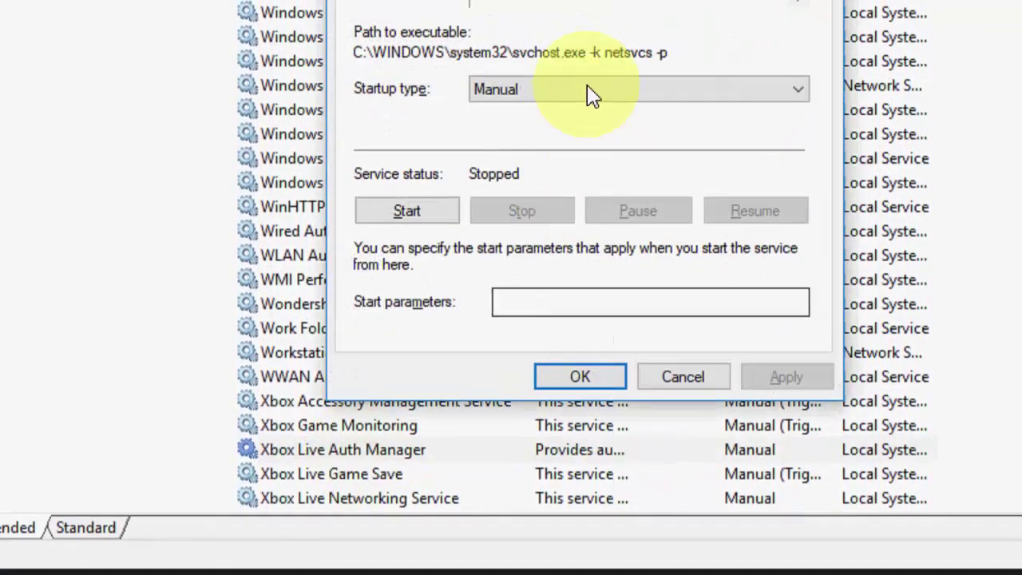
pyautogui.click(589, 88)
pyautogui.click(556, 147)
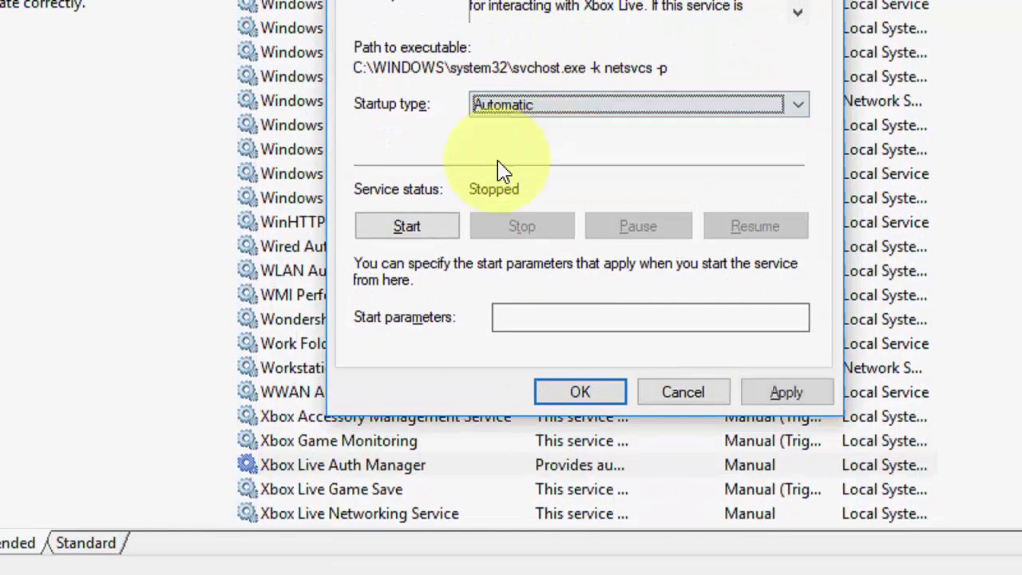
pyautogui.click(580, 391)
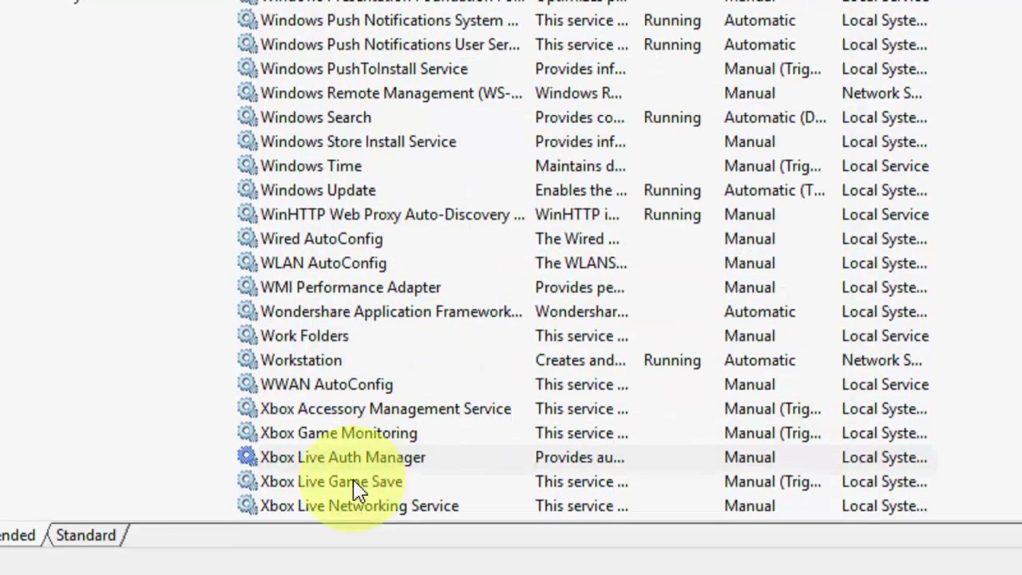
# Try to set the startup type of the Xbox Live Game Save service to Automatic.
pyautogui.doubleClick(358, 484)
pyautogui.click(589, 128)
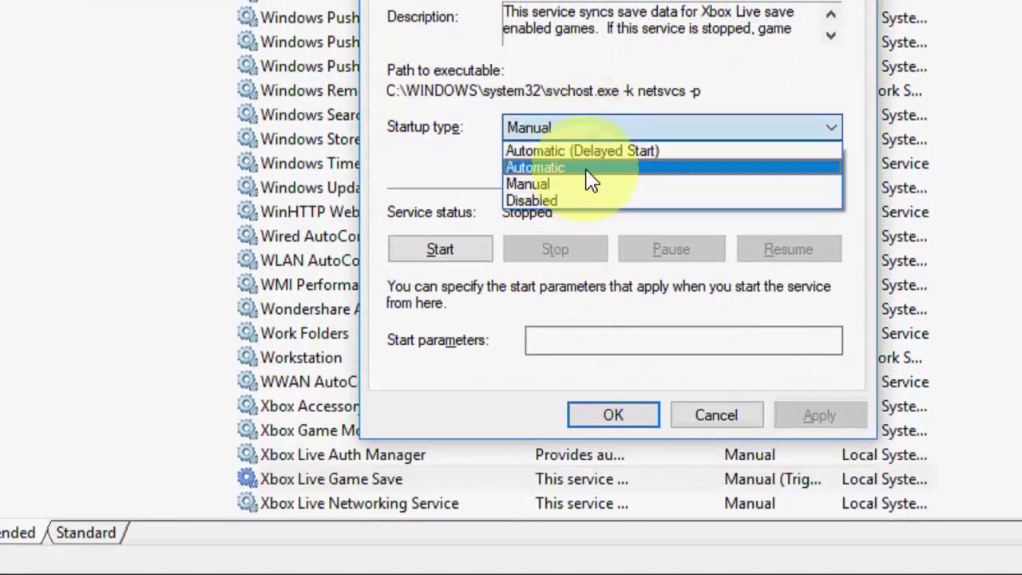
pyautogui.click(587, 166)
pyautogui.click(612, 412)
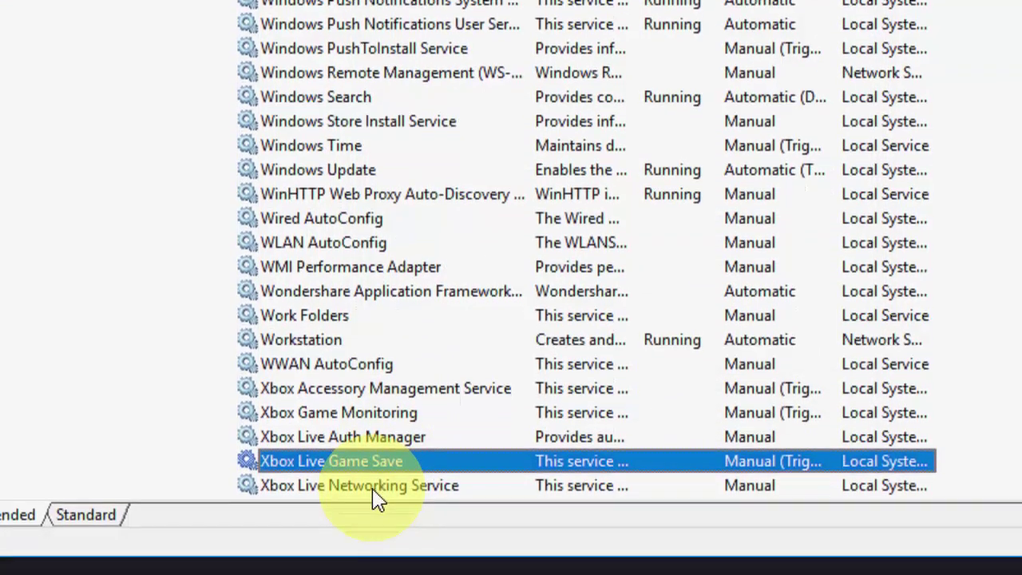
# Try to set the startup type of the Xbox Live Networking Service to Automatic.
pyautogui.doubleClick(375, 505)
pyautogui.click(568, 105)
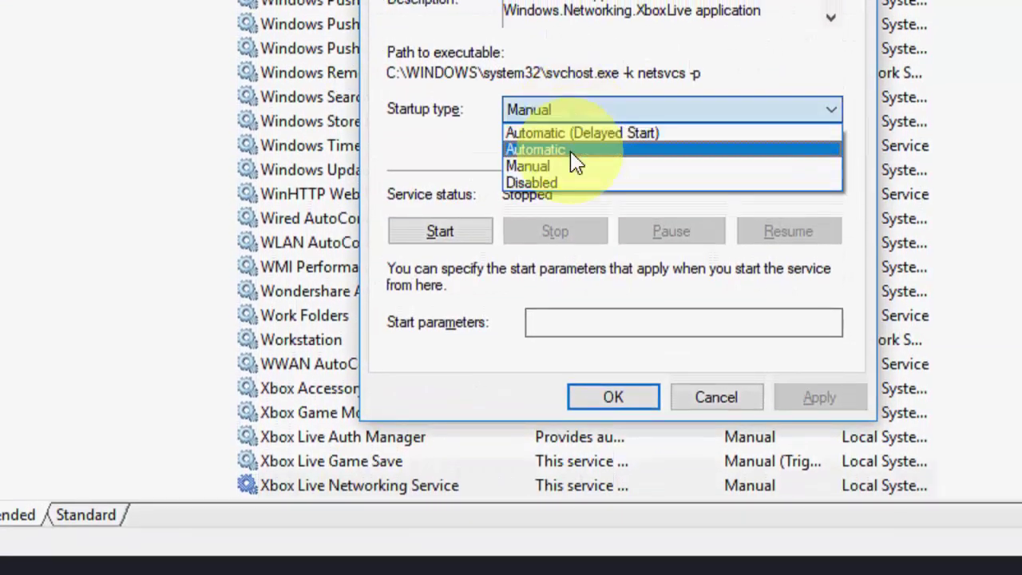
pyautogui.click(572, 144)
pyautogui.click(711, 393)
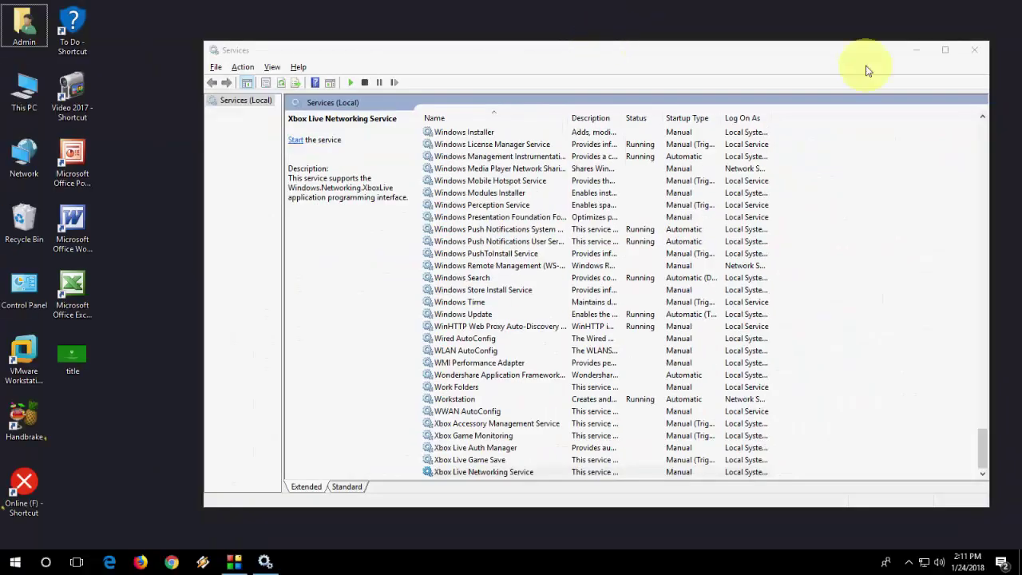
# Close the Services console and refresh the desktop.
pyautogui.click(987, 52)
pyautogui.rightClick(594, 118)
pyautogui.click(626, 157)
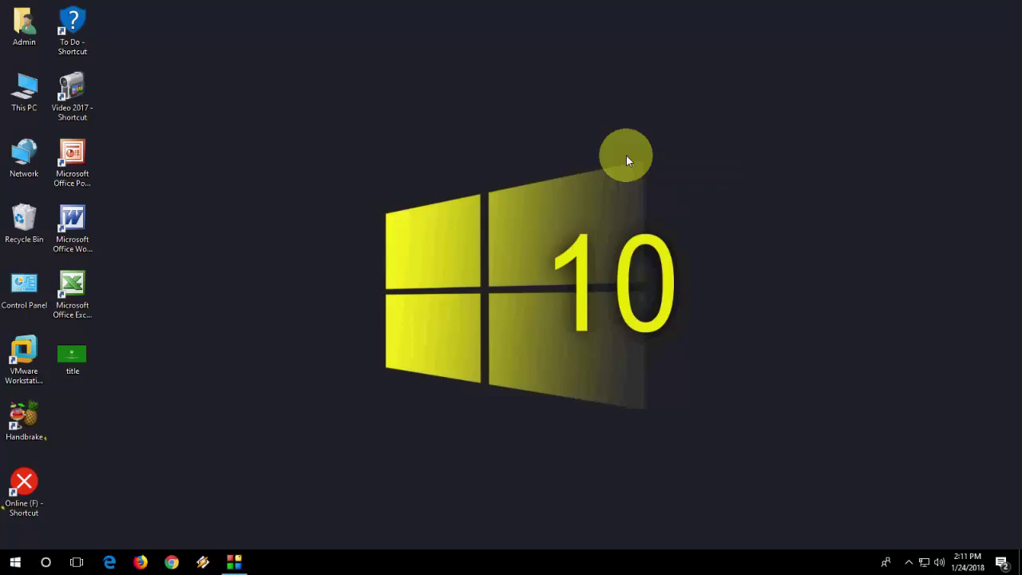
# Check the date, time and time zone options under Time & Language in Windows Settings, and return to the desktop.
pyautogui.click(14, 563)
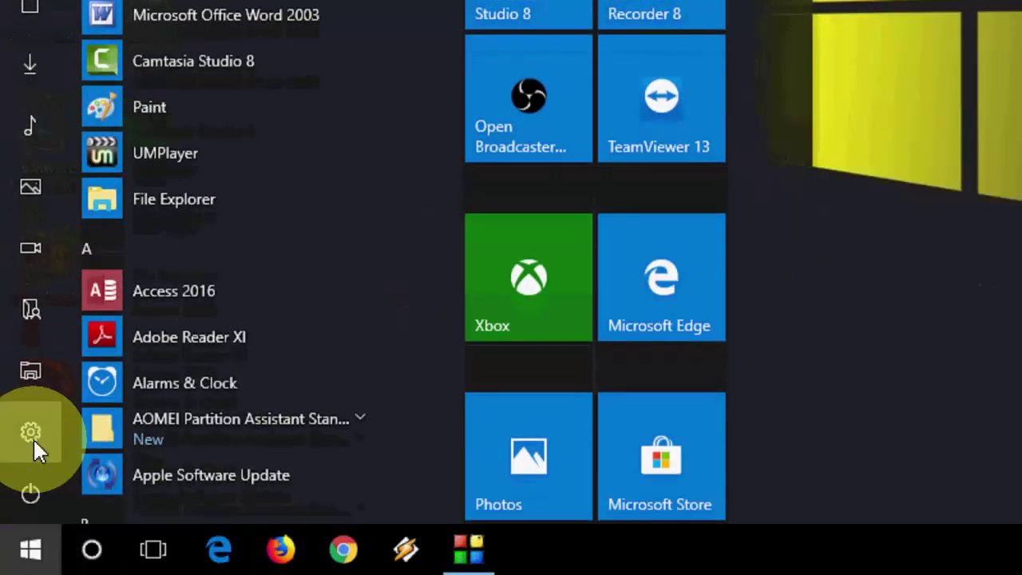
pyautogui.click(33, 437)
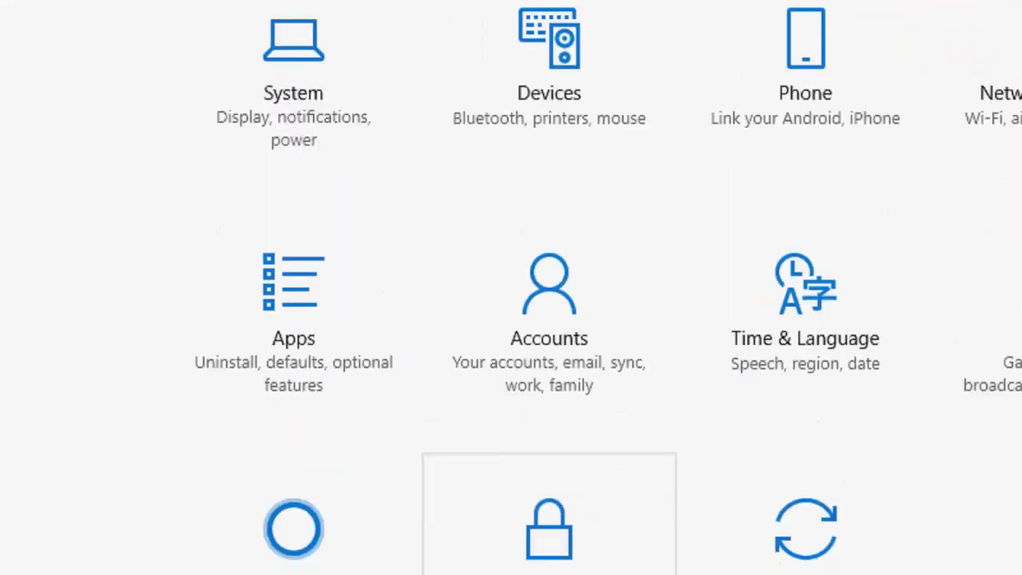
pyautogui.click(824, 300)
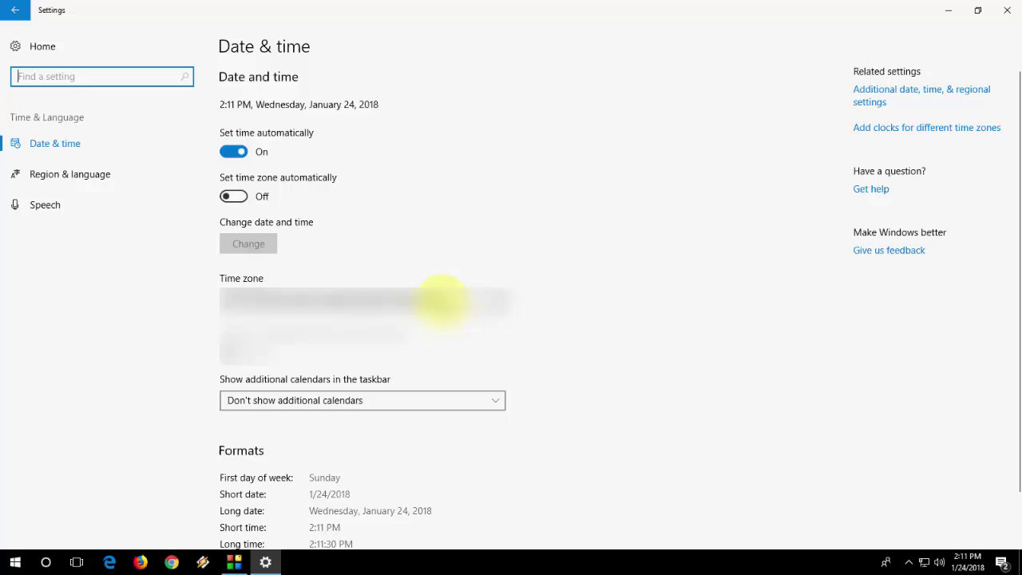
pyautogui.click(1008, 9)
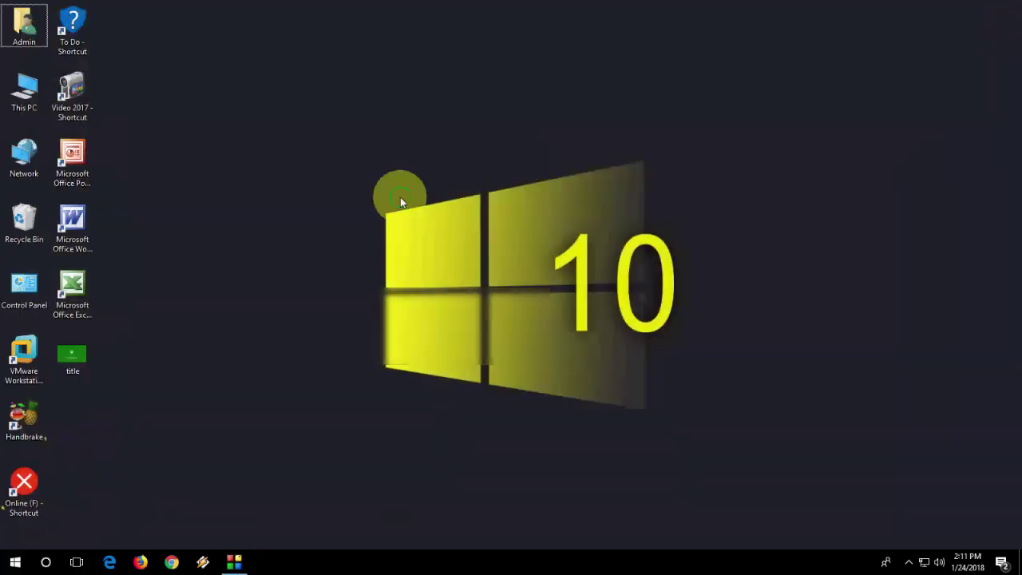
pyautogui.rightClick(400, 197)
pyautogui.click(422, 234)
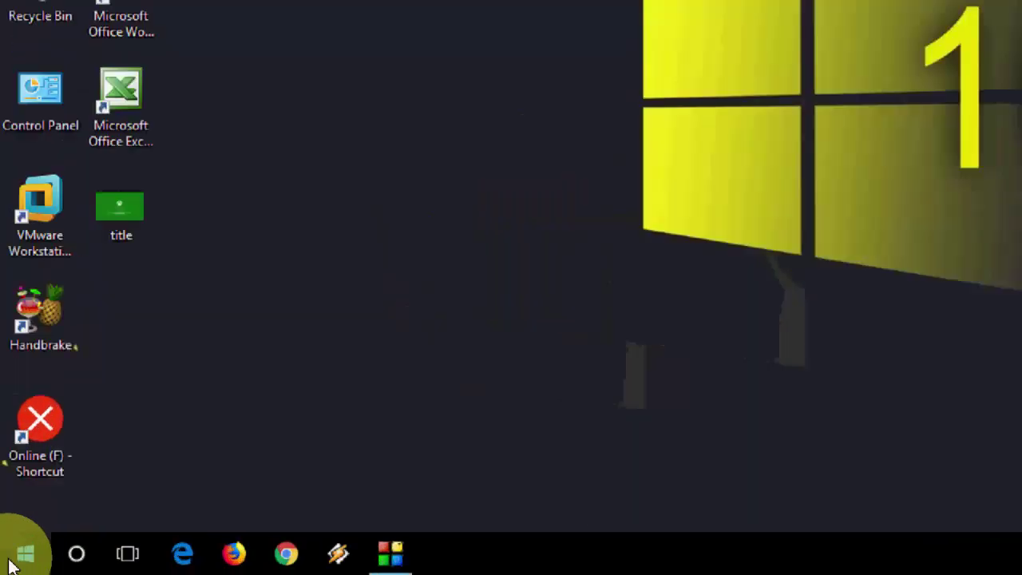
# Check the Windows sign-in account type under Your info in the Accounts settings, and return to the desktop.
pyautogui.click(15, 564)
pyautogui.click(18, 505)
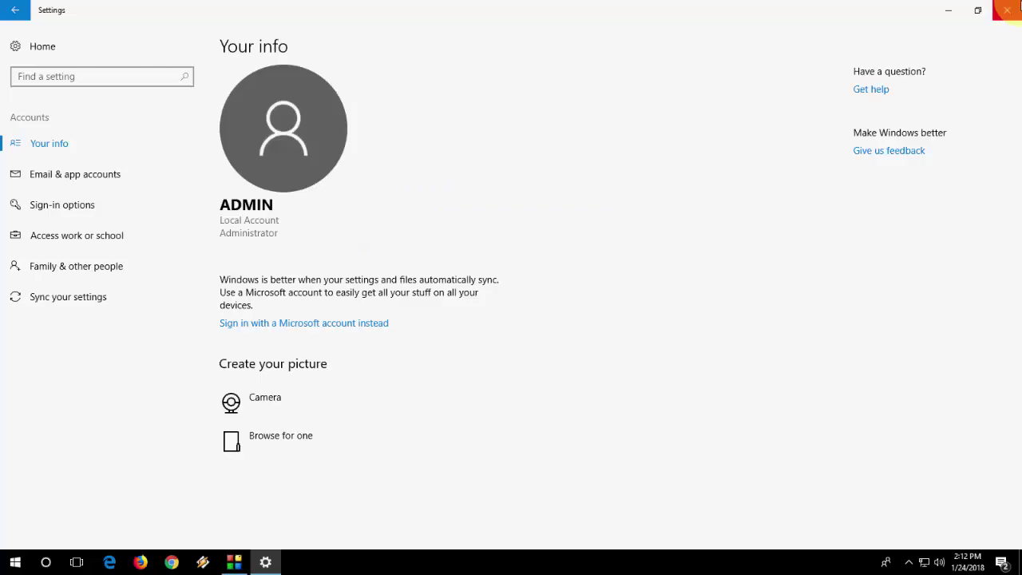
pyautogui.click(1008, 10)
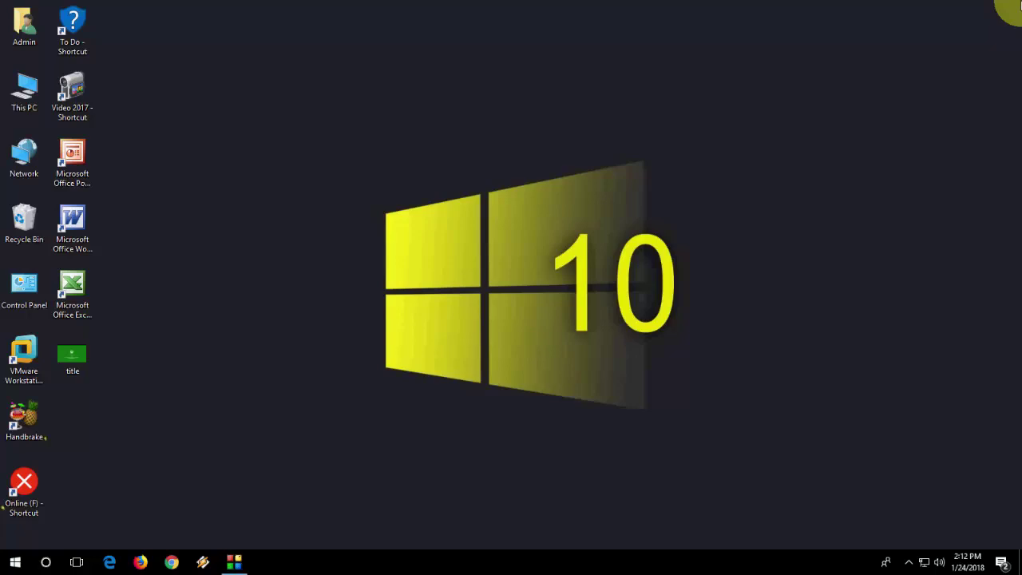
pyautogui.rightClick(713, 91)
pyautogui.click(730, 131)
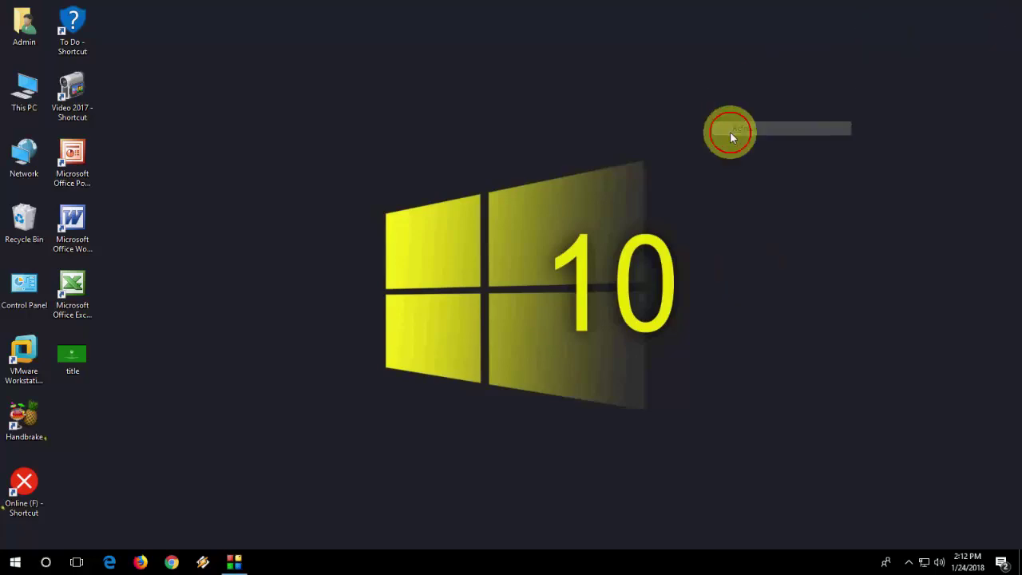